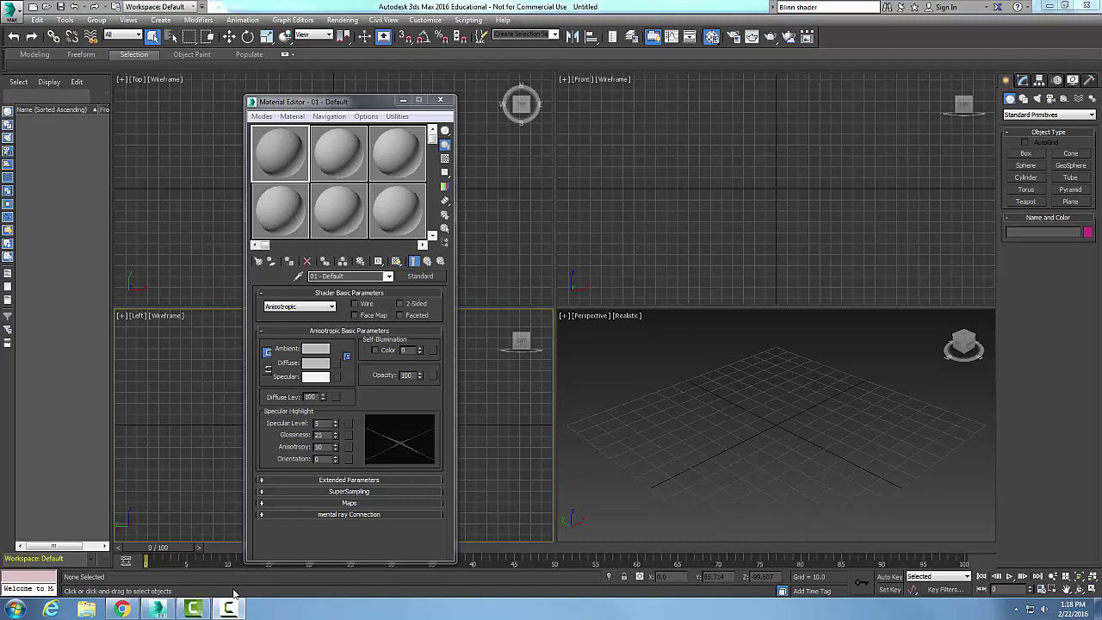
- Switch to Chrome and examine the Color Controls help page's diagram of specular, diffuse and ambient colors
mouse_move(126, 610)
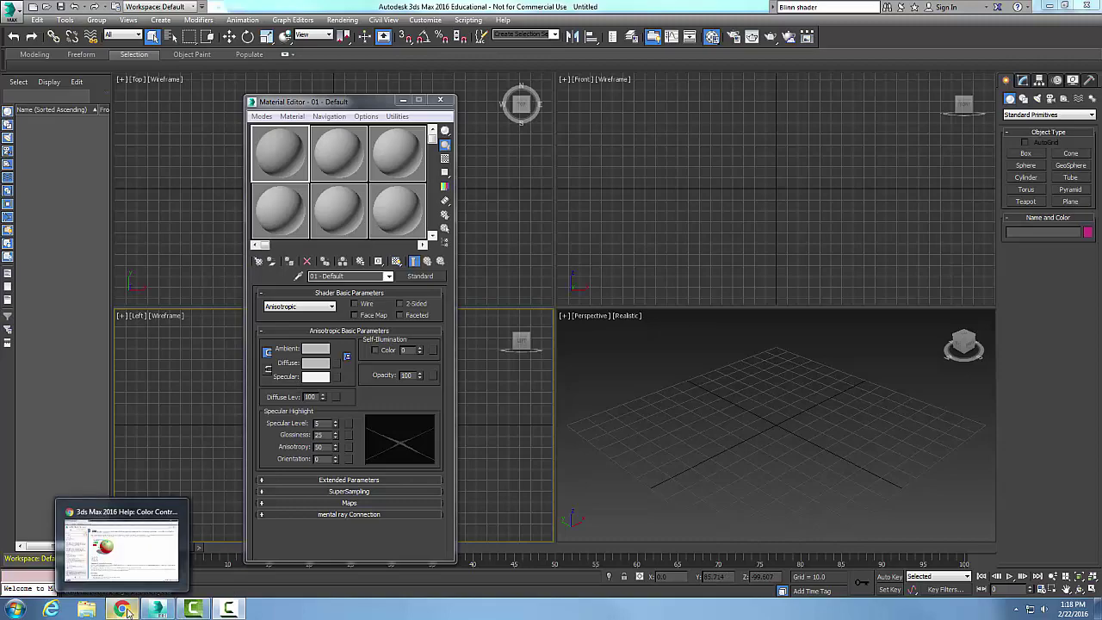
click(137, 553)
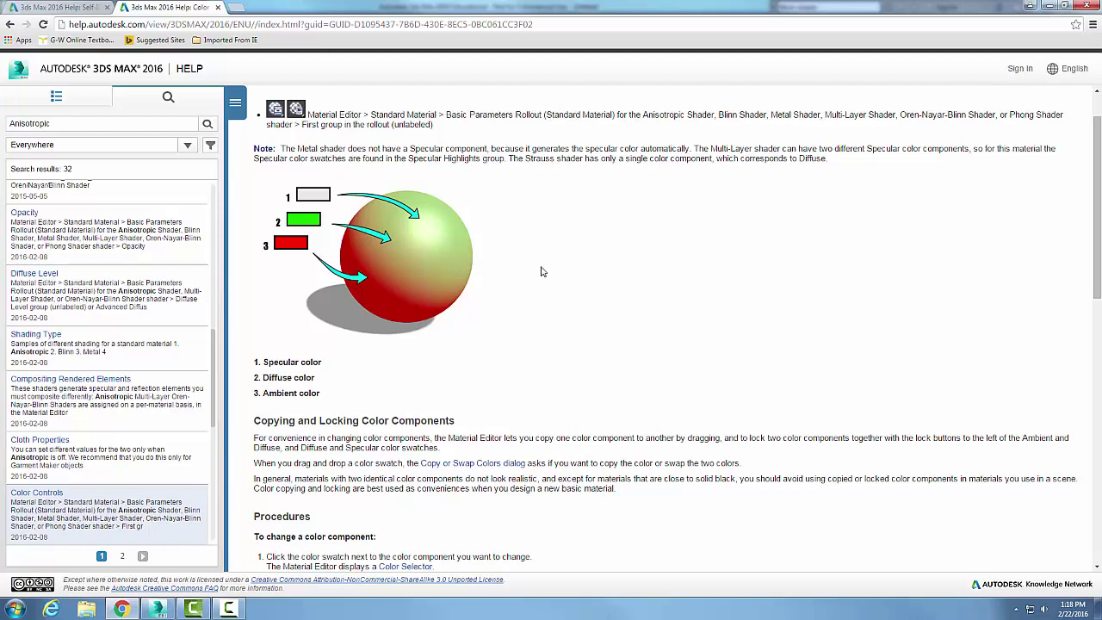
scroll(541, 272, down, 2)
scroll(541, 273, up, 1)
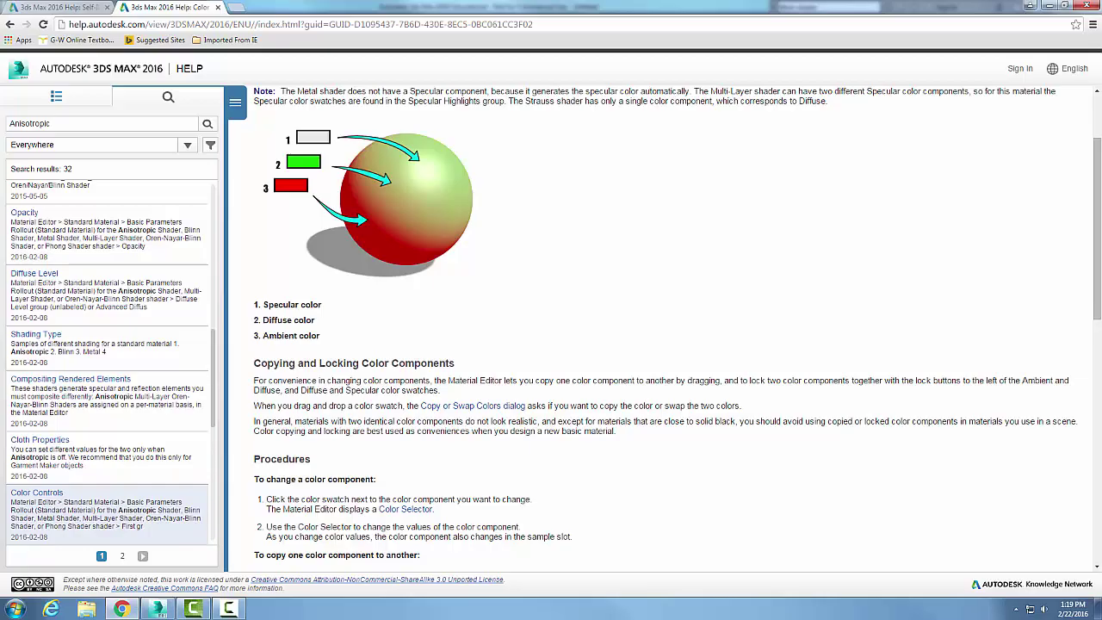
- Return to 3ds Max and try pale blue and then pale green as the ambient color of material 01 - Default
click(157, 610)
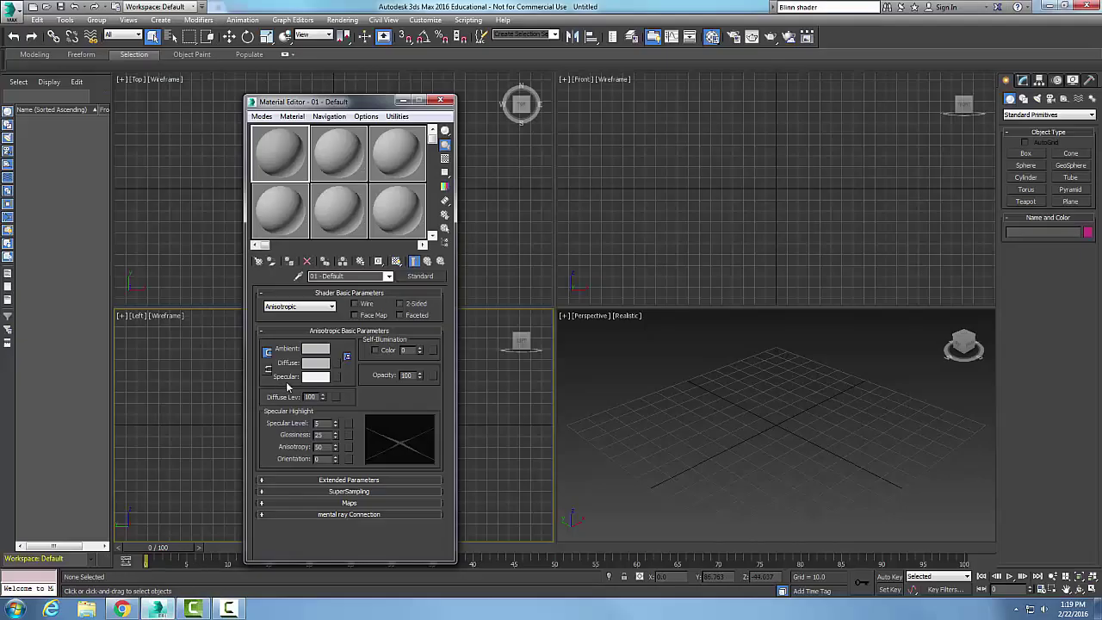
click(314, 350)
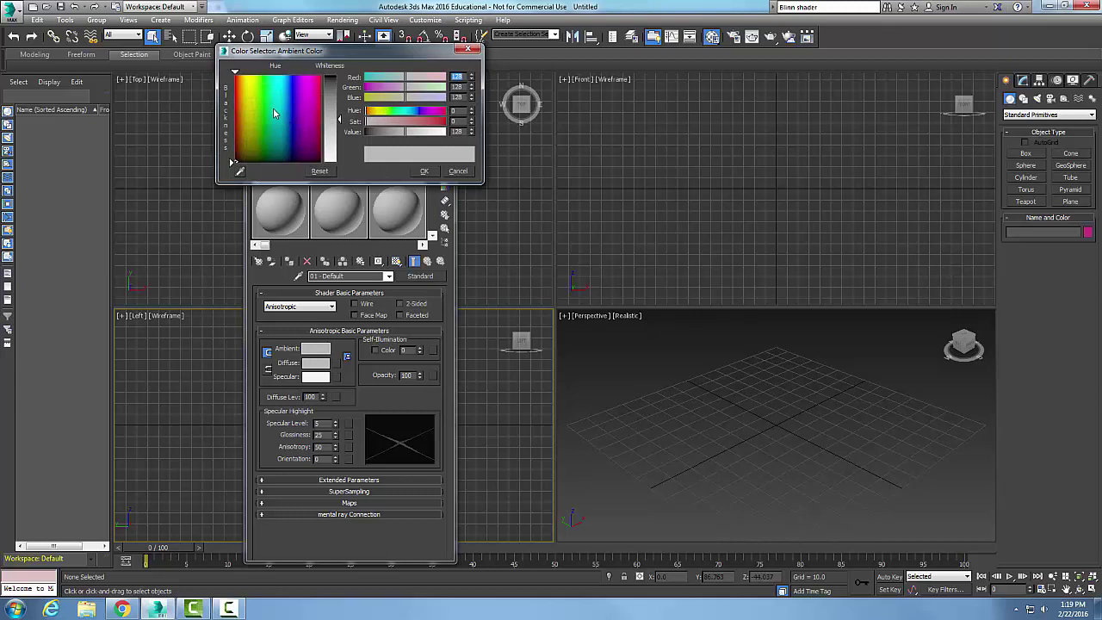
click(292, 158)
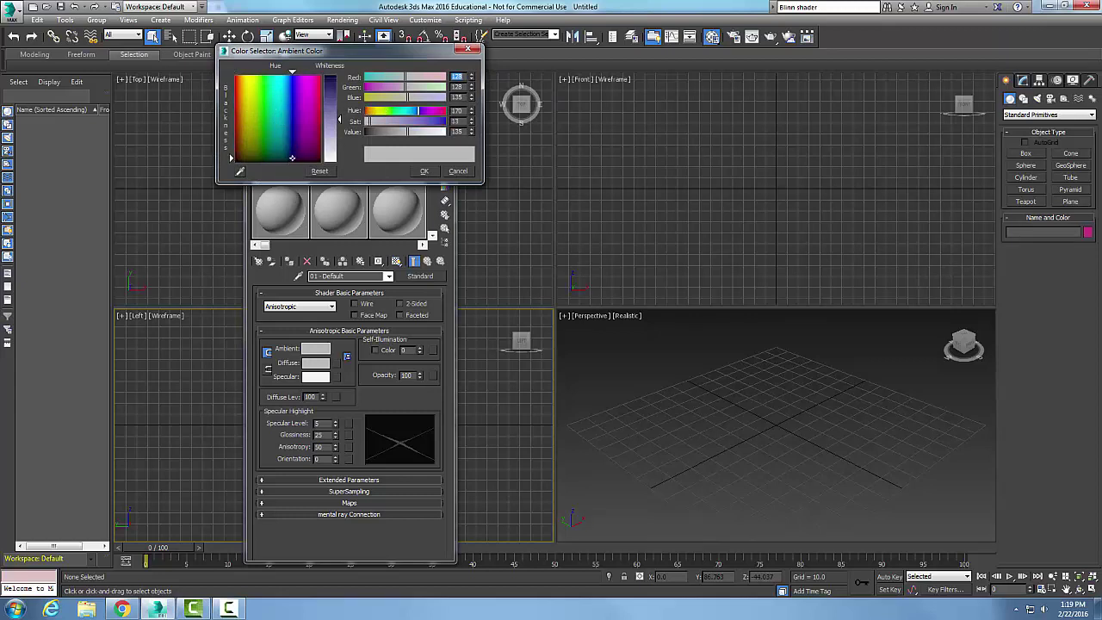
click(293, 131)
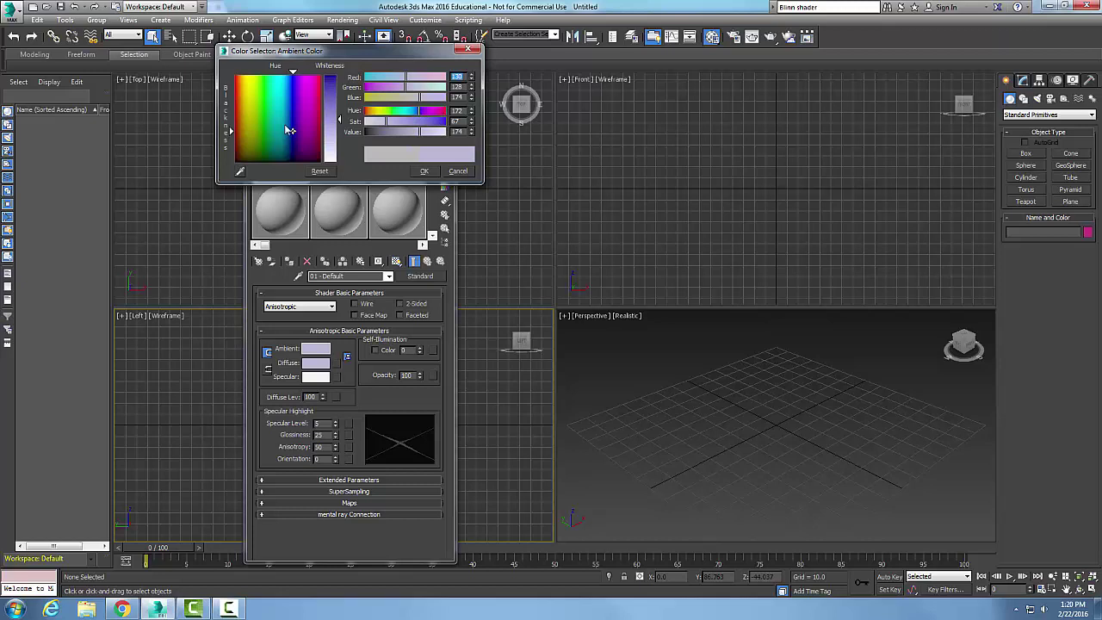
click(259, 110)
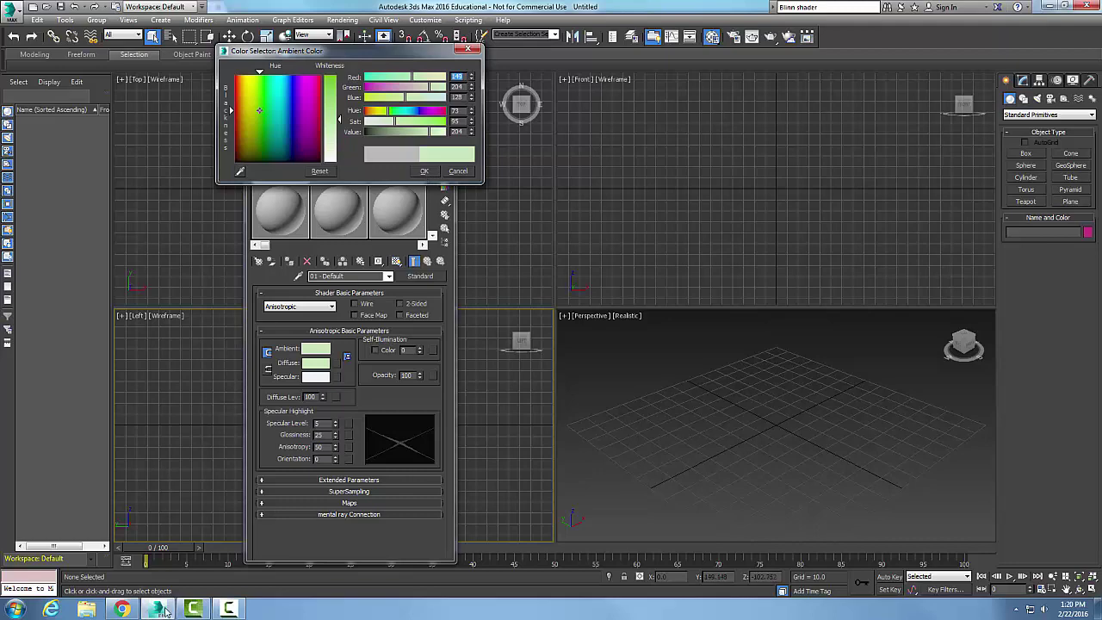
- Check the color diagram in the Chrome help page, then set the material's ambient color in 3ds Max to red, RGB 193, 10, 10
mouse_move(158, 613)
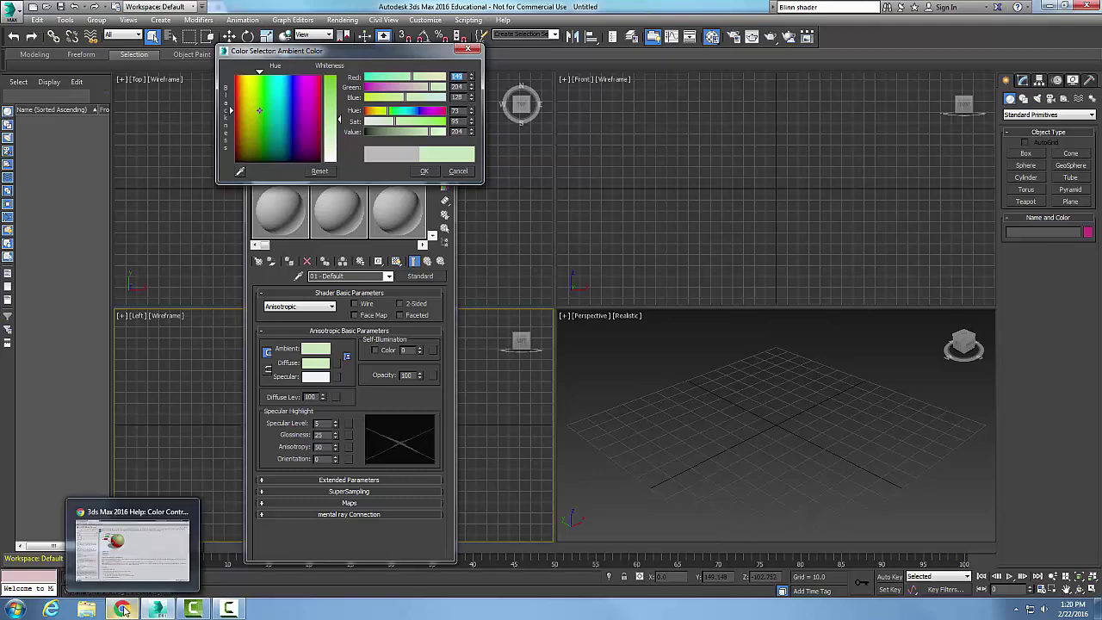
click(121, 609)
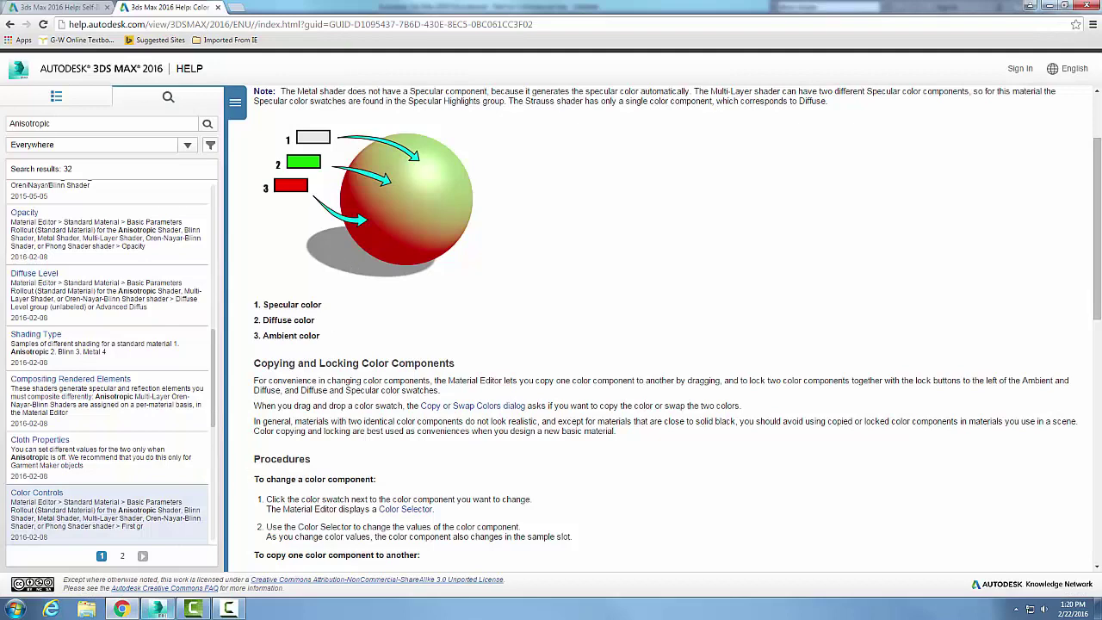
click(158, 609)
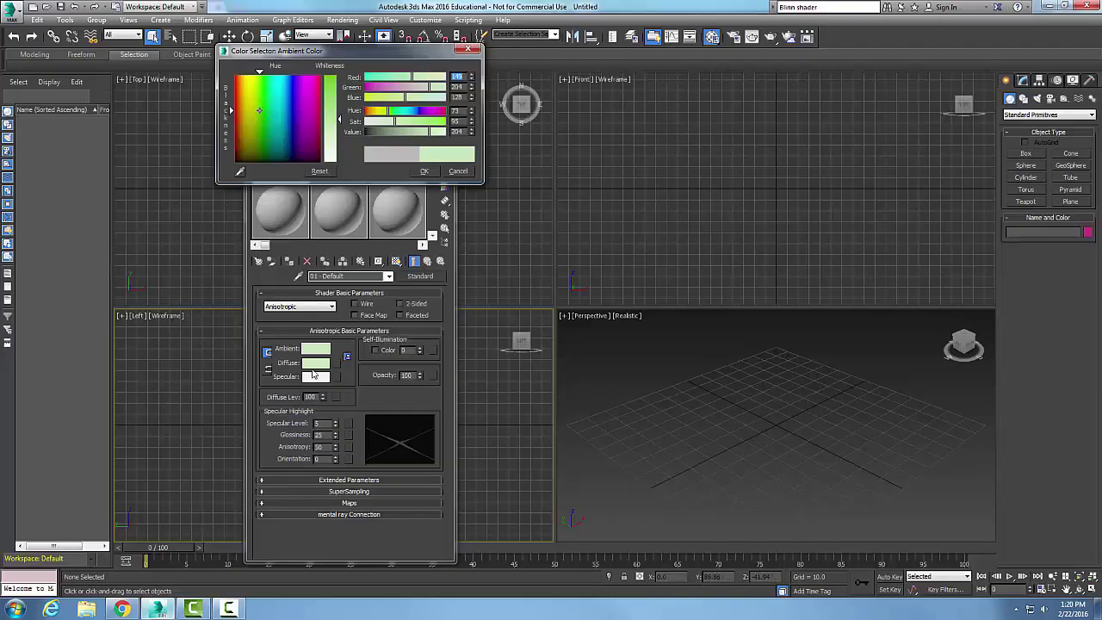
click(236, 106)
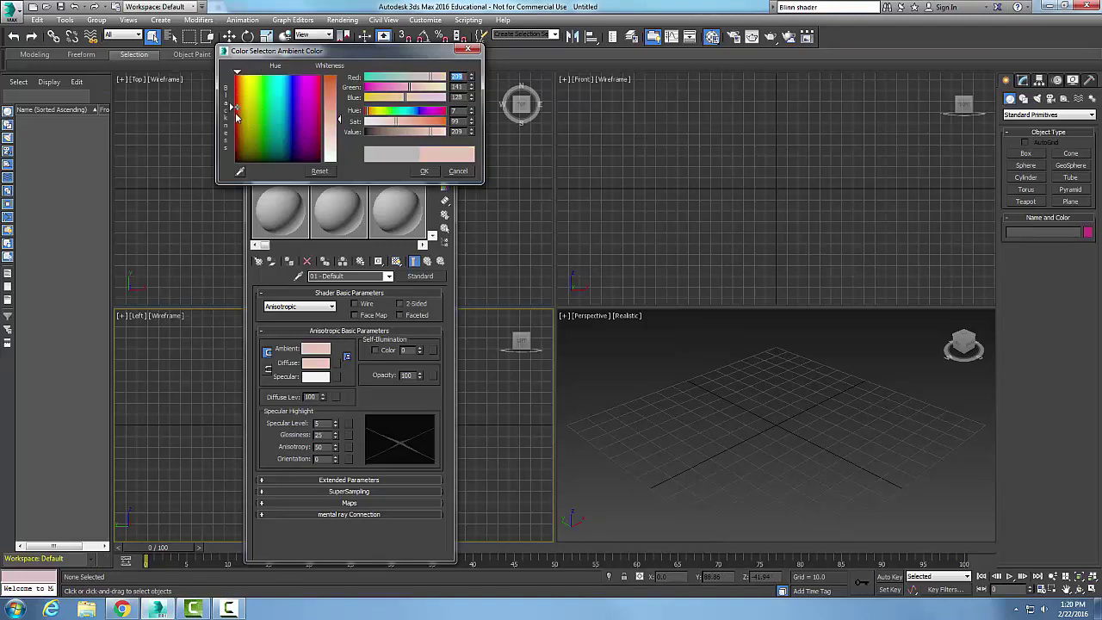
click(236, 117)
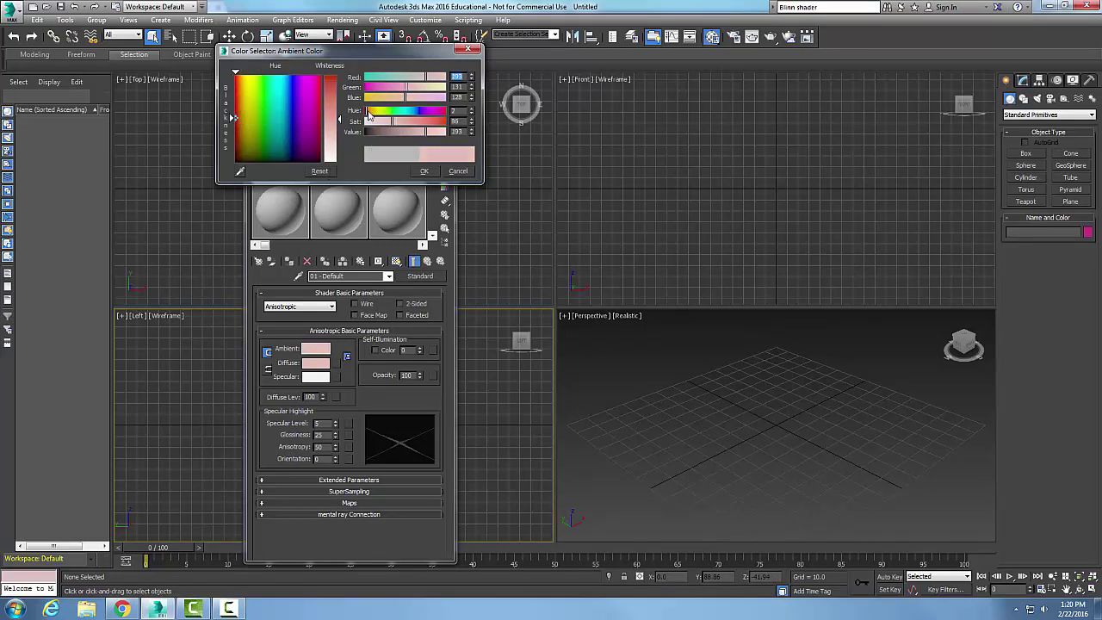
mouse_move(366, 112)
mouse_down()
mouse_move(396, 112)
mouse_move(365, 112)
mouse_up()
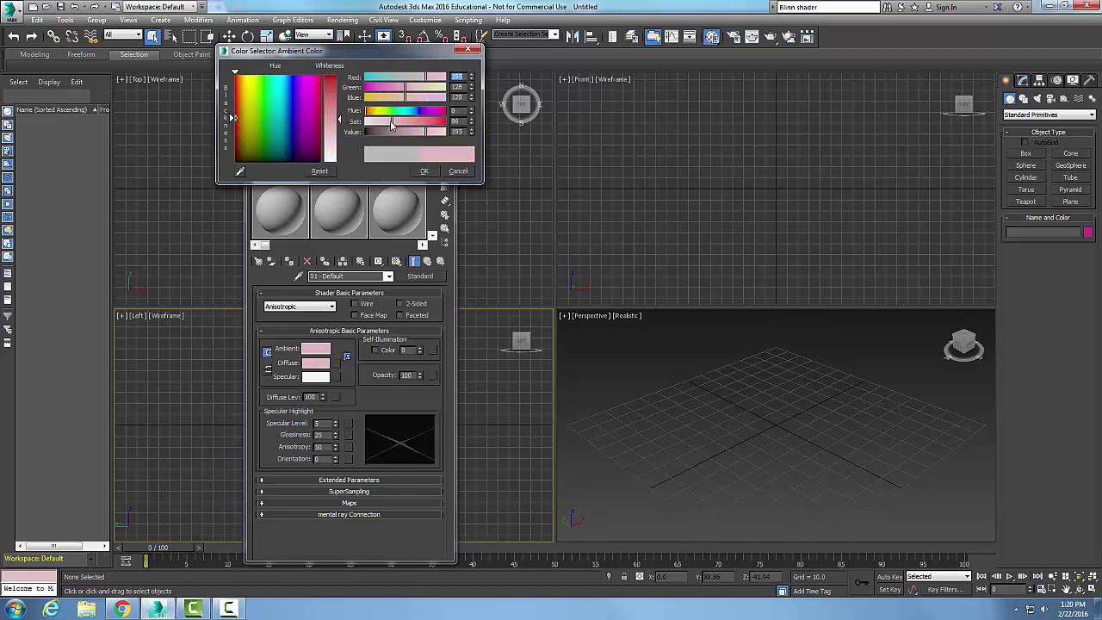
drag(395, 121, 441, 123)
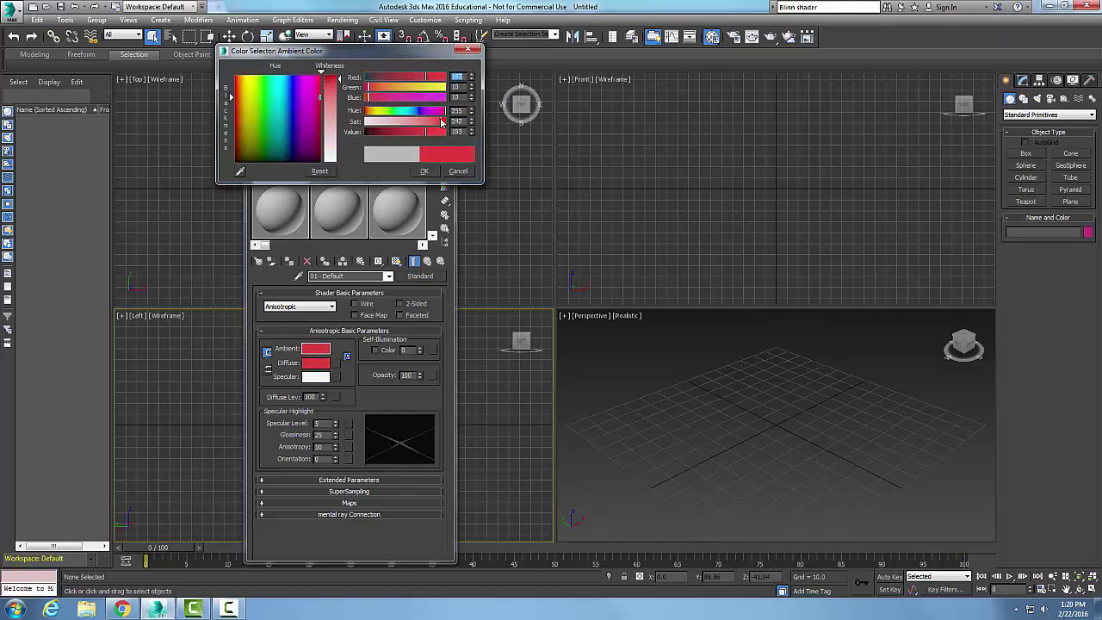
click(424, 171)
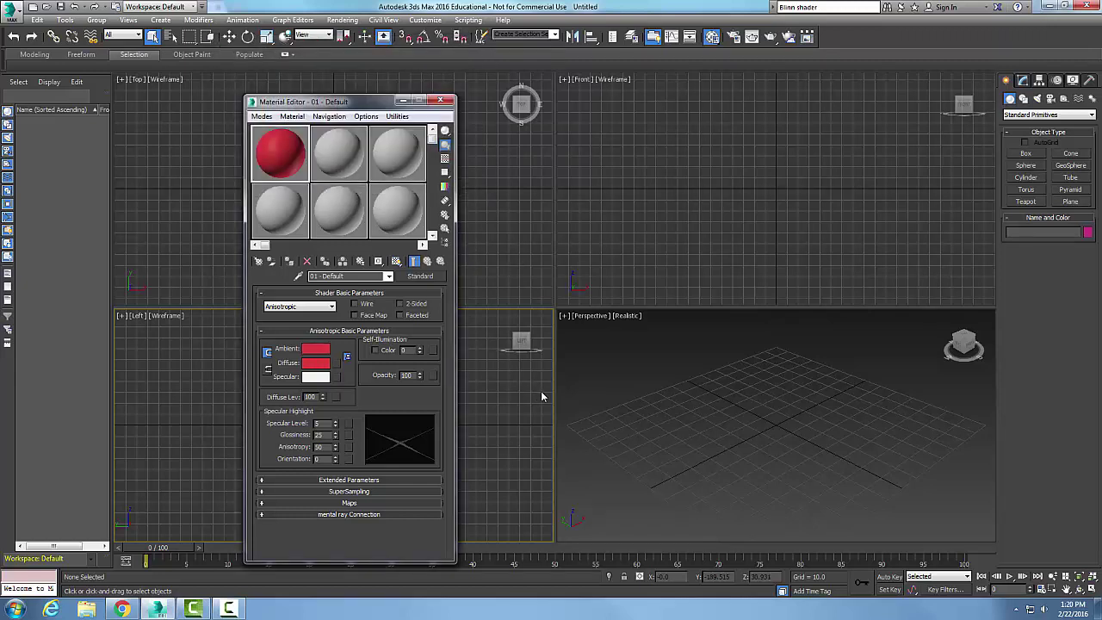
- Compare with the help diagram in Chrome and set the material's diffuse color in 3ds Max to green, hue 83, saturation about 233, value 67
click(315, 364)
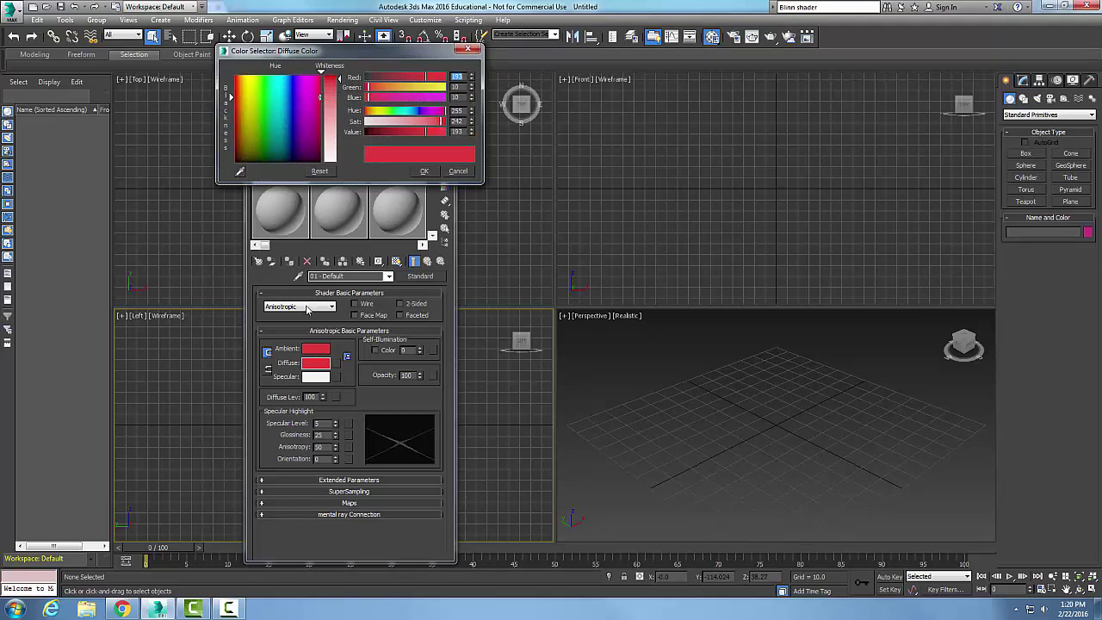
click(122, 610)
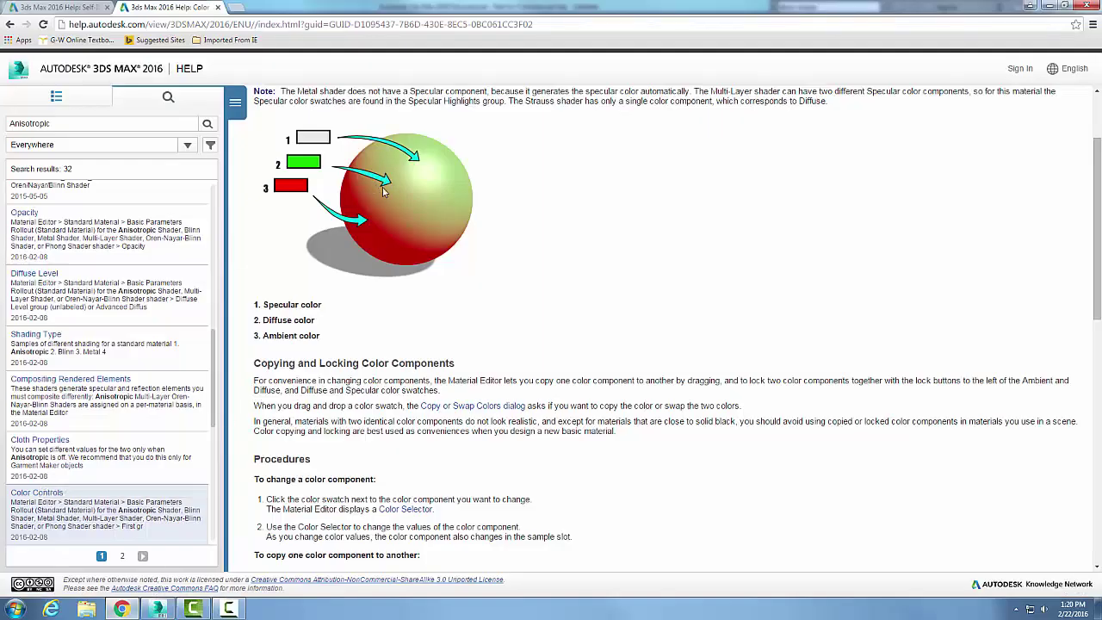
click(158, 610)
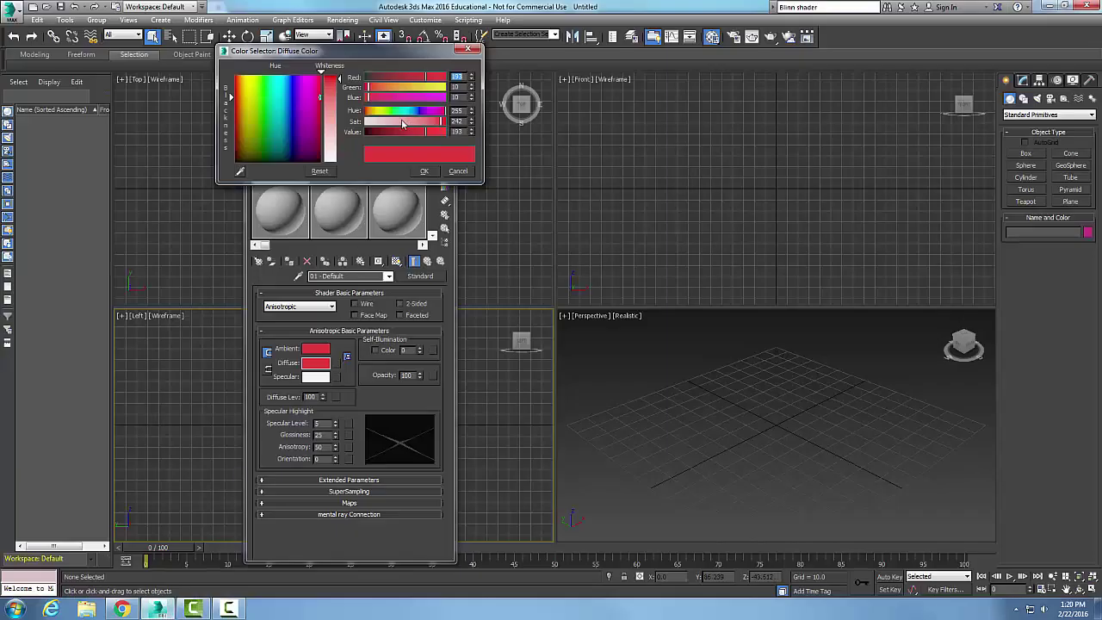
click(263, 143)
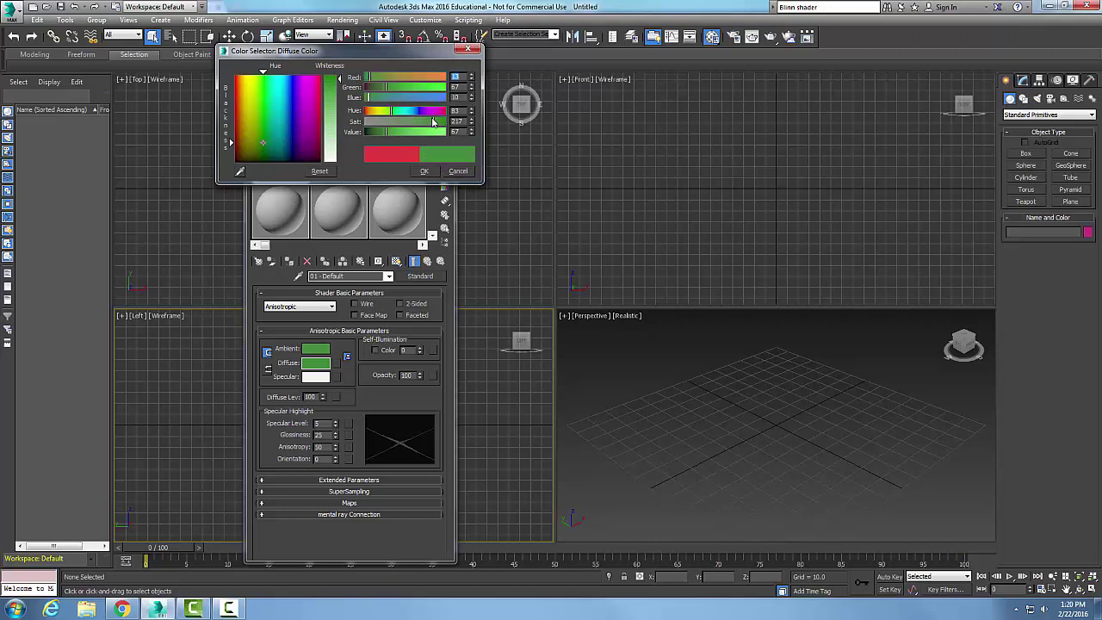
drag(434, 122, 438, 122)
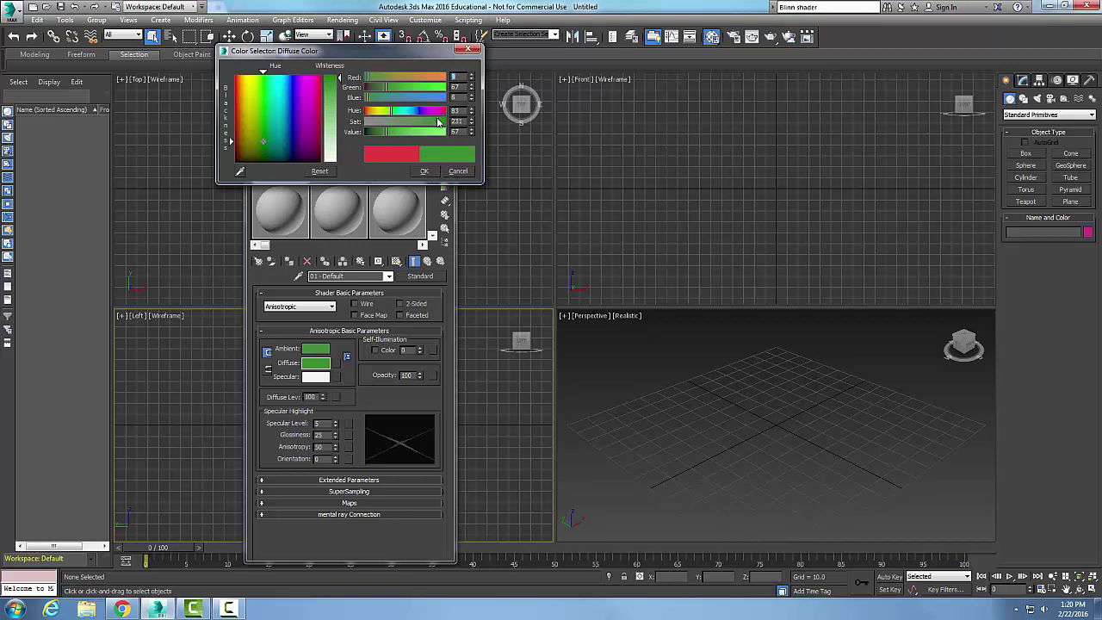
click(424, 172)
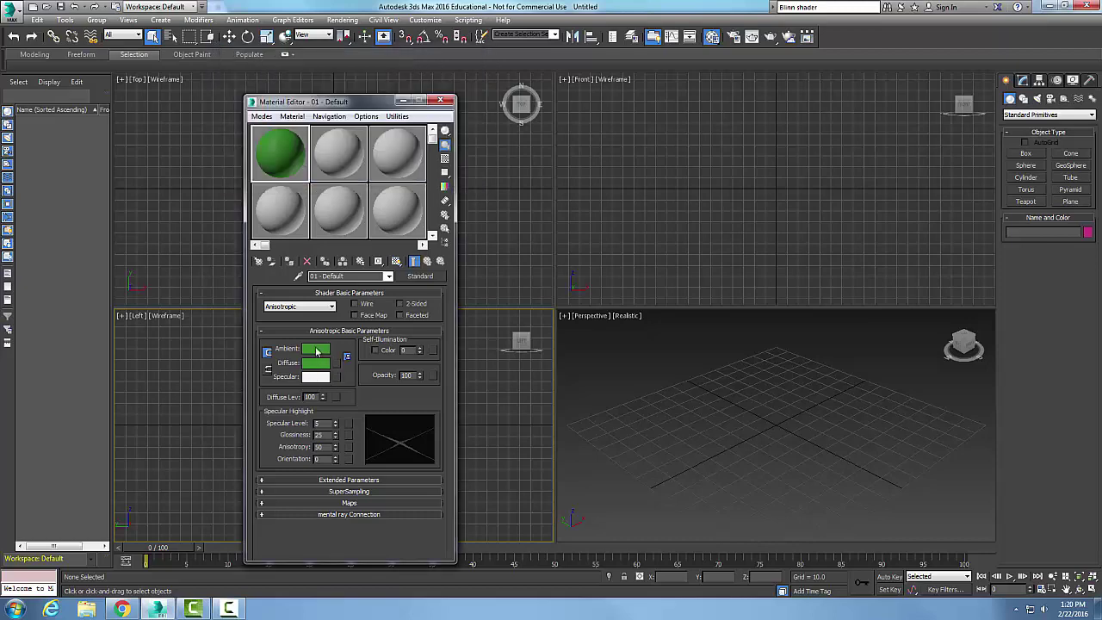
- Unlock the ambient color from the diffuse color and set ambient to red with hue 3, saturation 255 and value 174
click(317, 351)
click(455, 170)
click(317, 351)
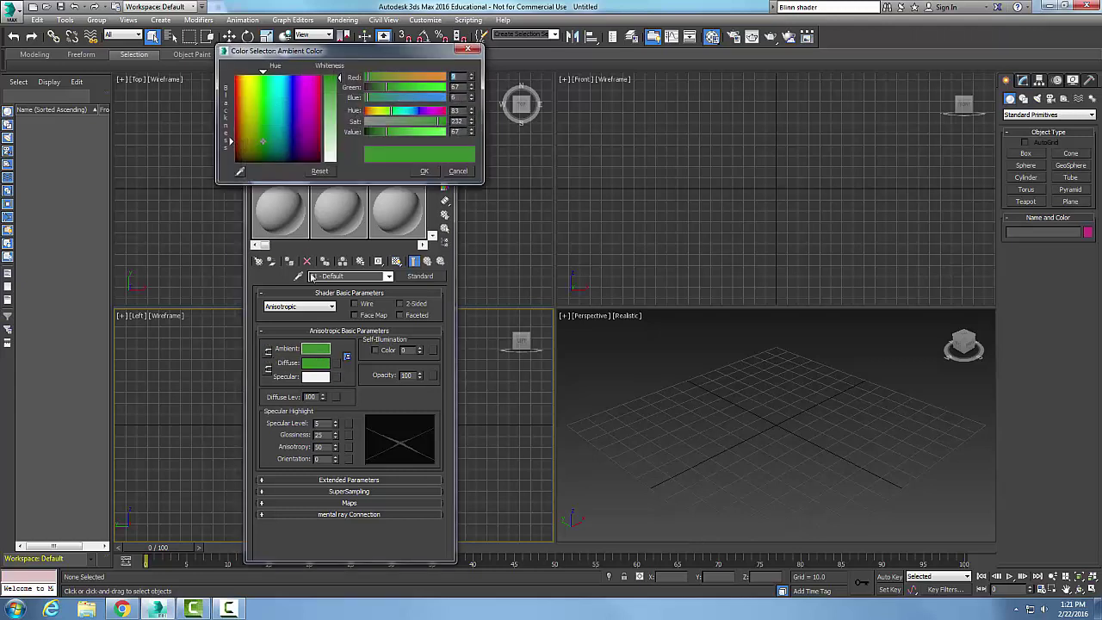
click(236, 115)
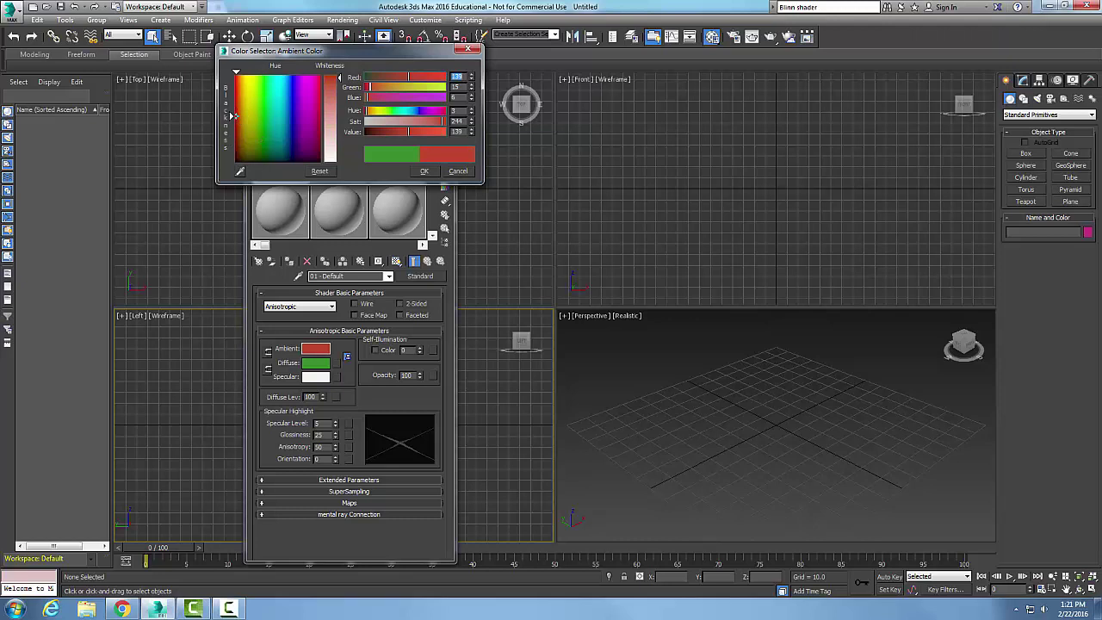
click(408, 132)
click(444, 123)
drag(411, 131, 421, 132)
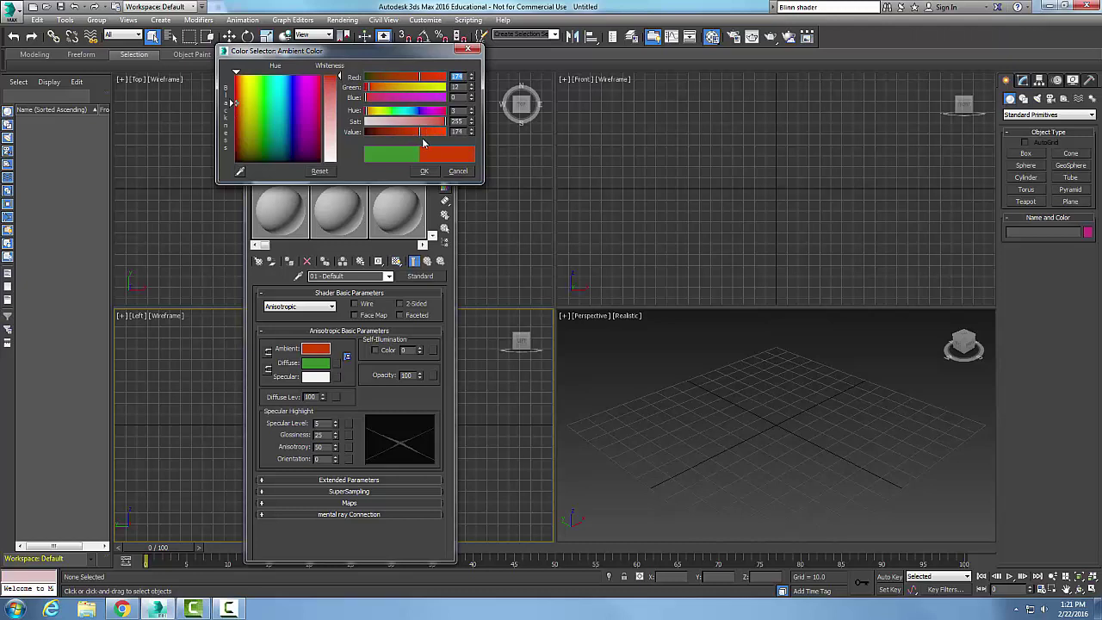
click(430, 178)
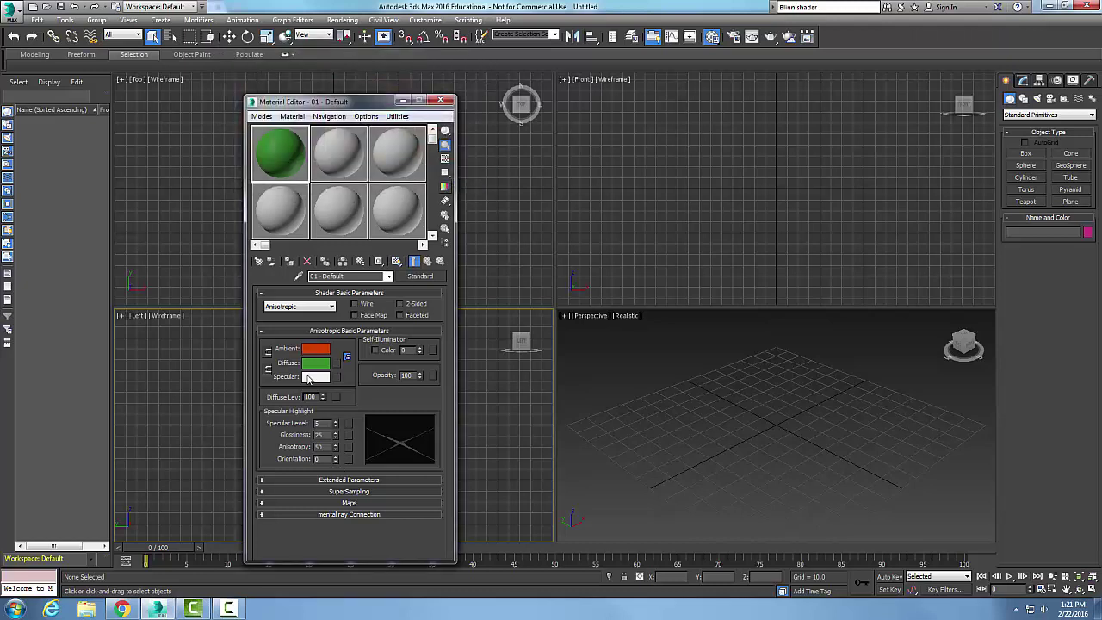
- Check the specular color in the Chrome help diagram, then set the material's specular color in 3ds Max to grey with value 137
click(157, 609)
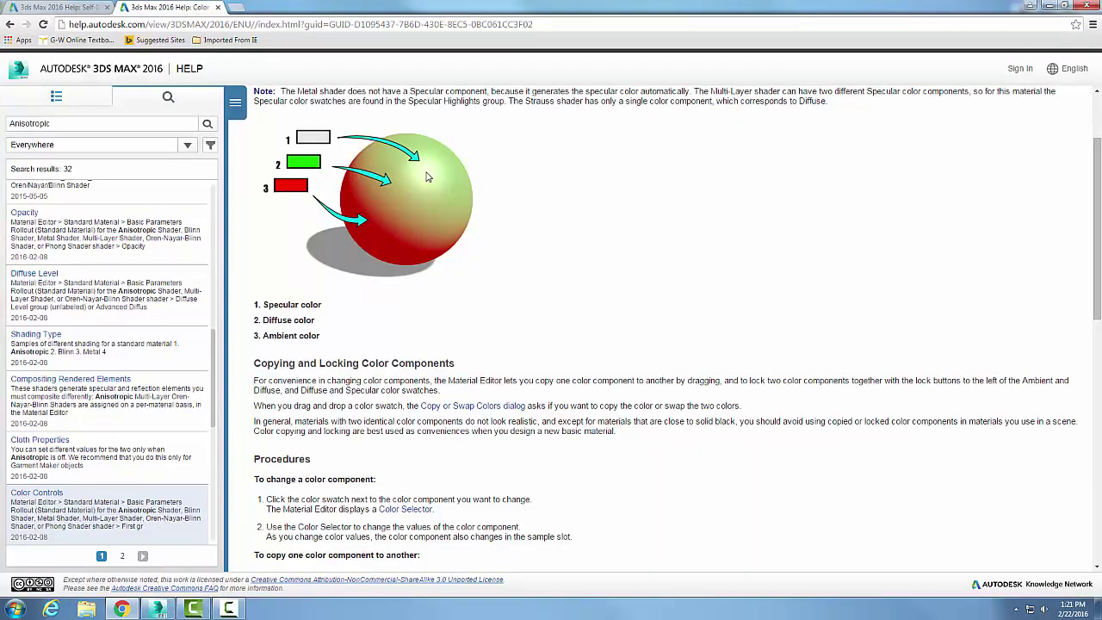
click(167, 610)
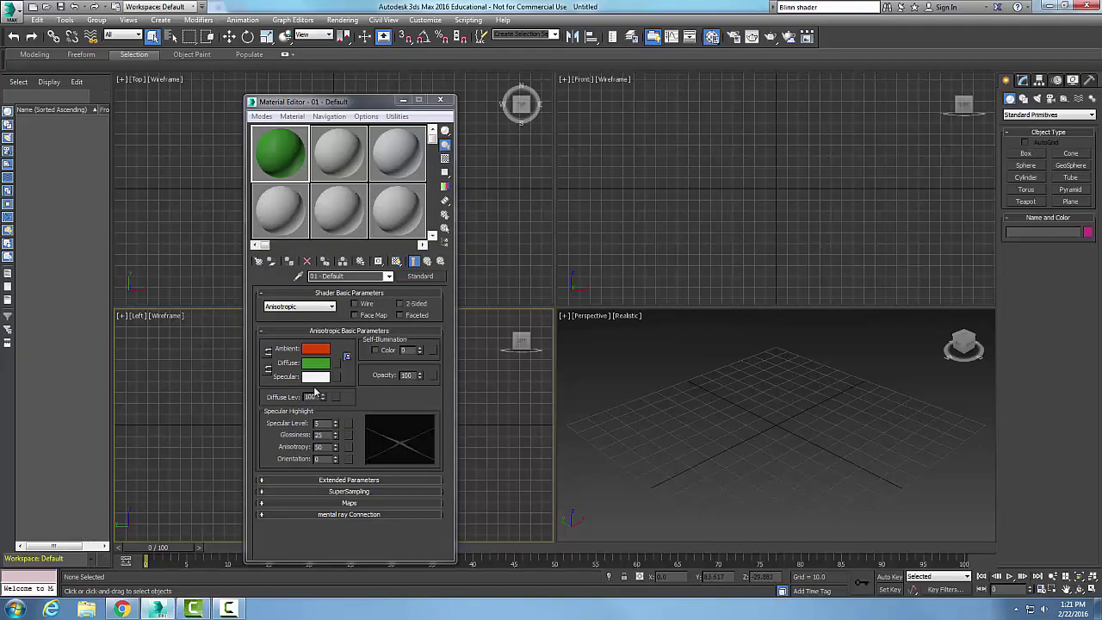
click(324, 377)
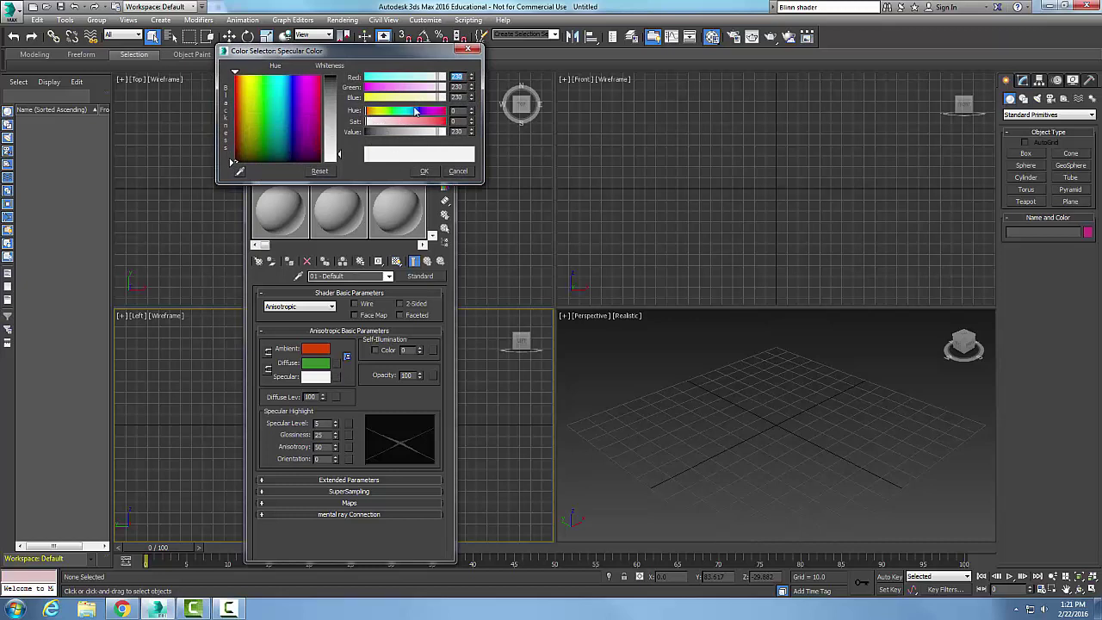
drag(420, 132, 408, 134)
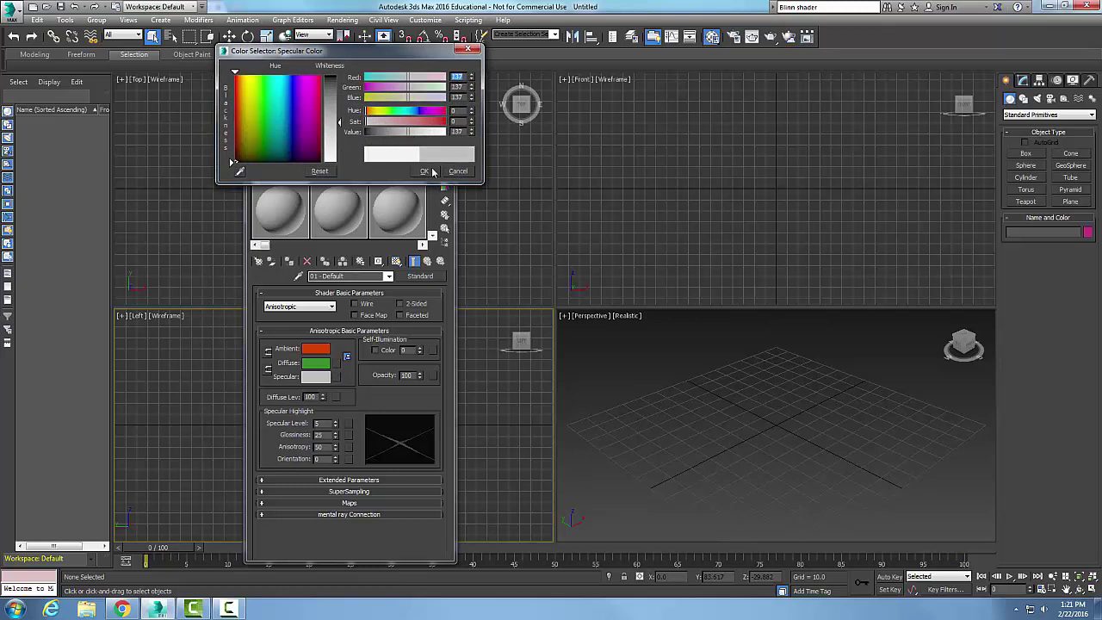
click(427, 171)
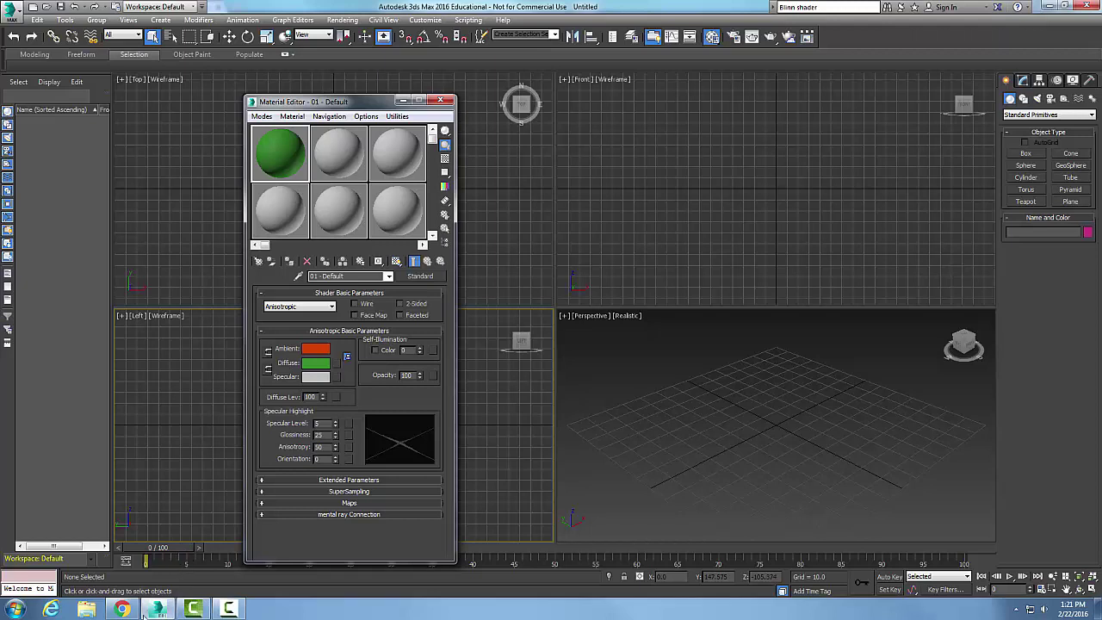
- Switch to Chrome and read the Self-Illumination help page, including its procedure and interface options
mouse_move(125, 609)
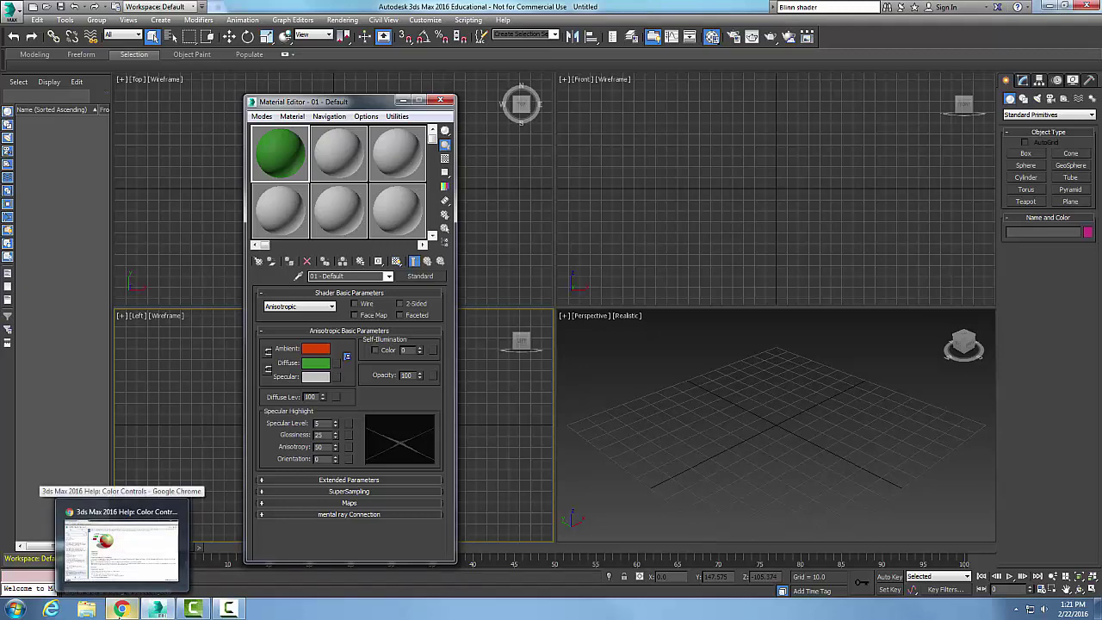
click(125, 610)
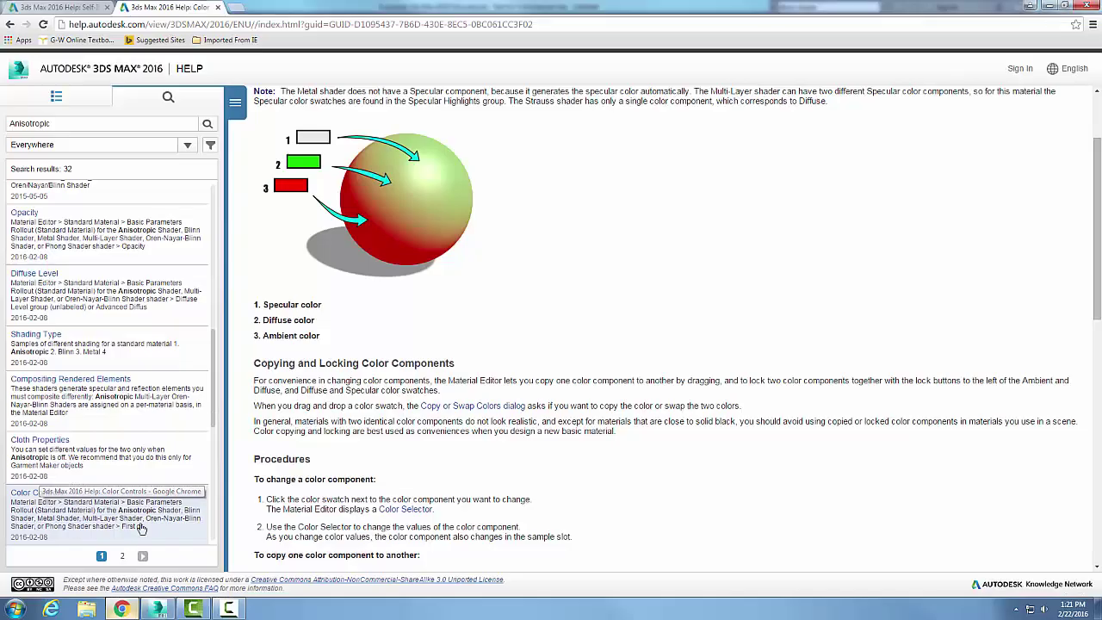
click(64, 8)
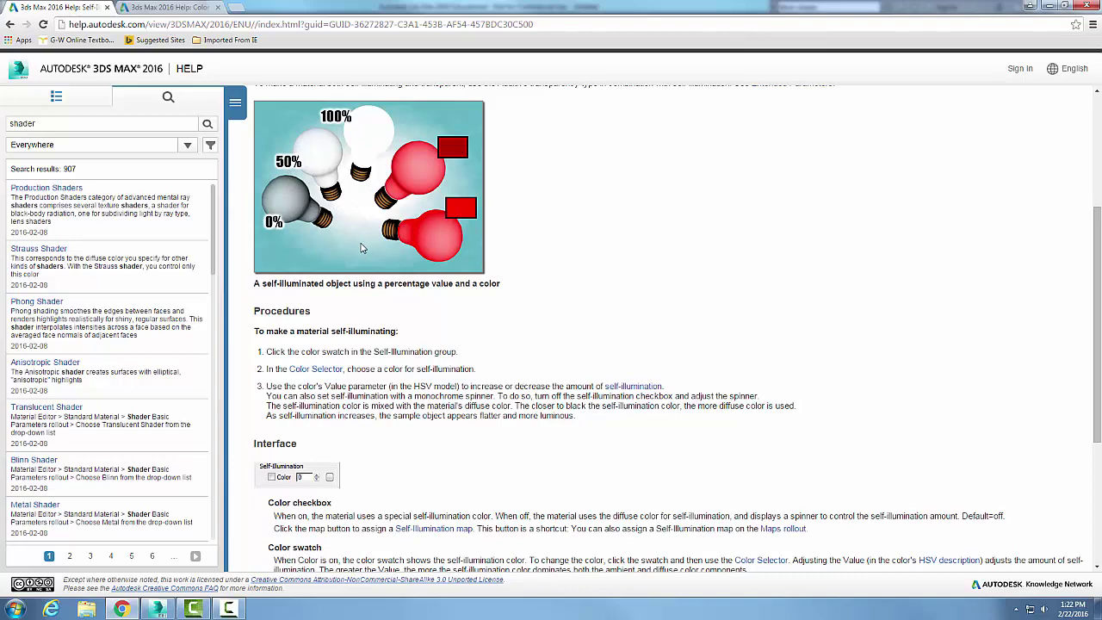
scroll(360, 255, down, 2)
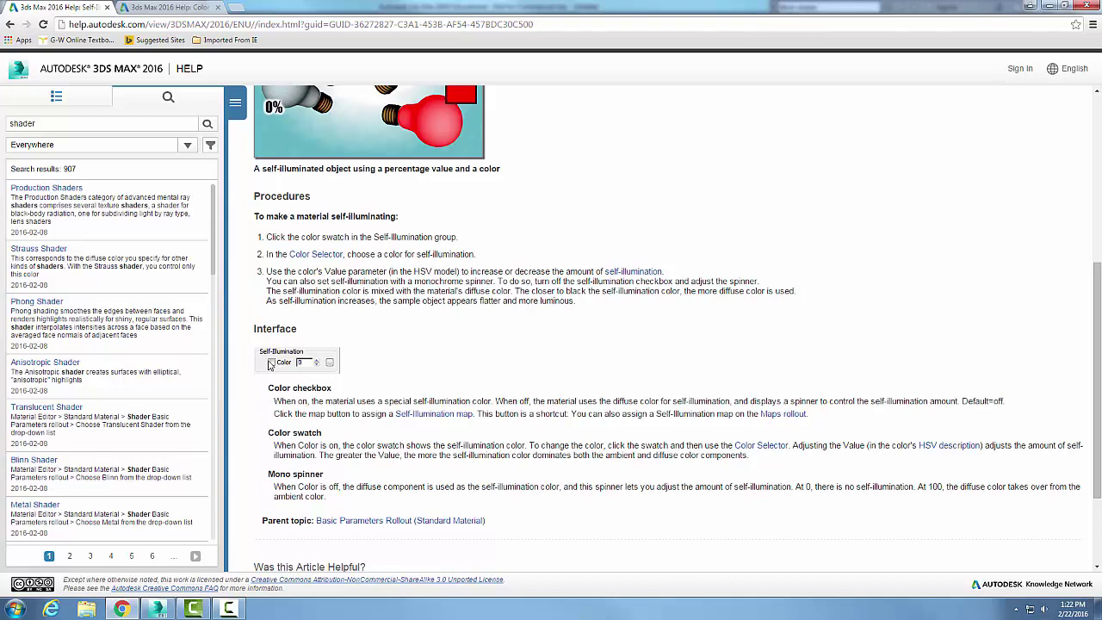
- Switch from the Self-Illumination help to 3ds Max, enable the material's self-illumination Color option, and view its color selector without choosing a color
scroll(269, 365, up, 1)
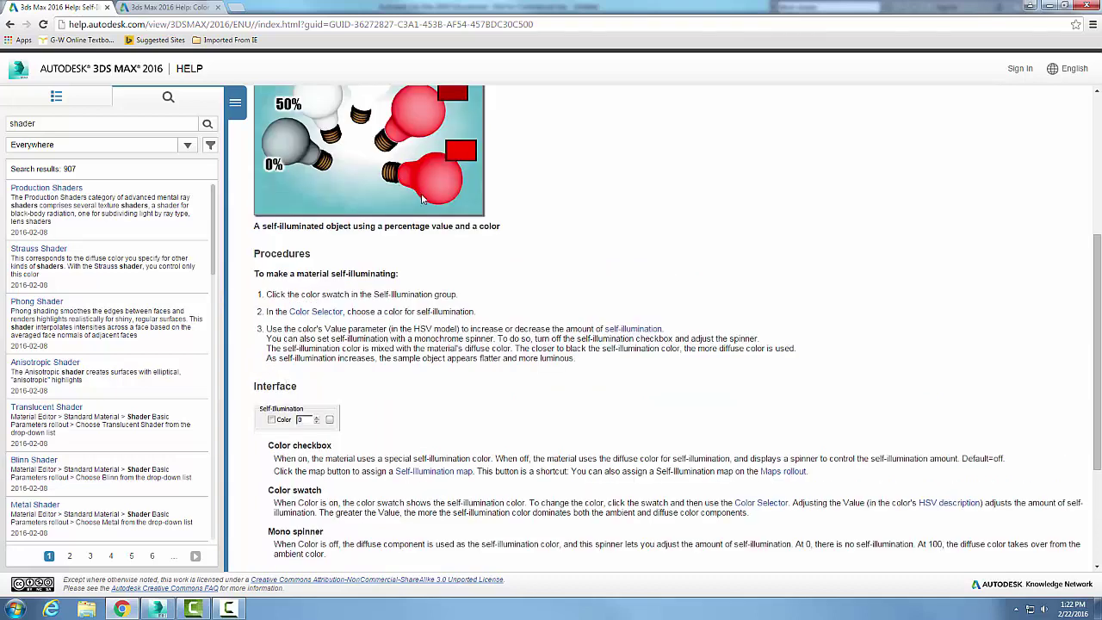
scroll(425, 248, down, 1)
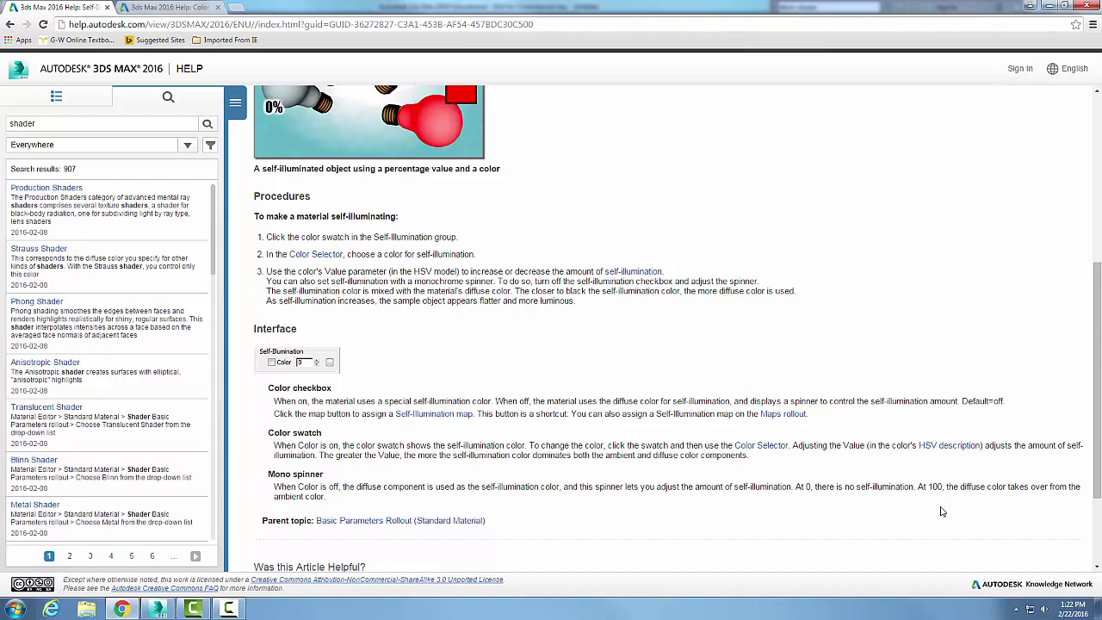
click(159, 609)
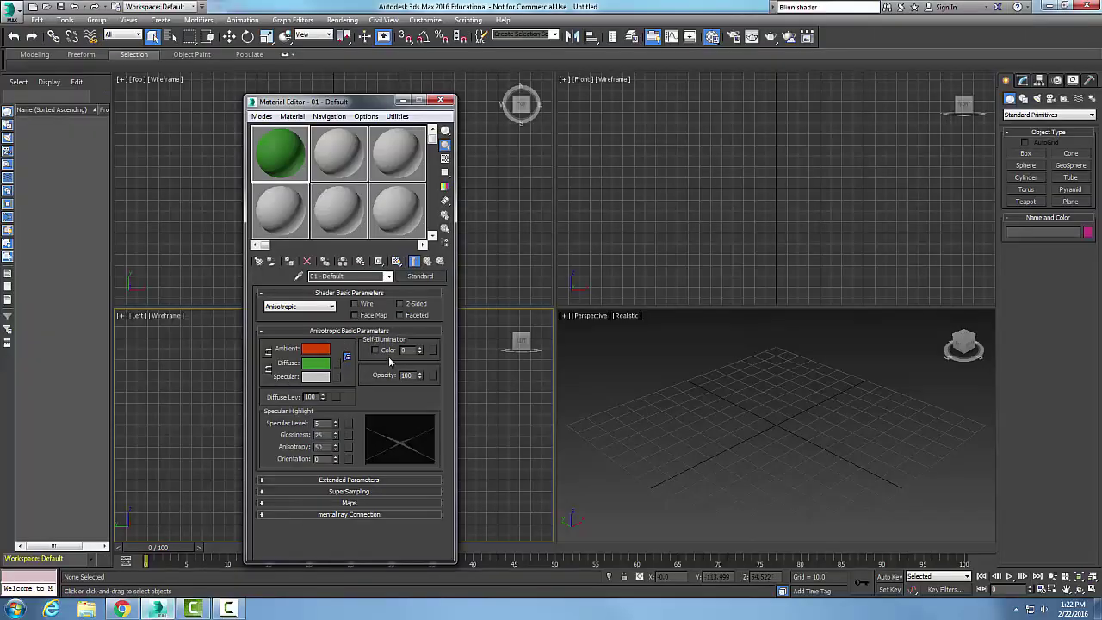
click(375, 350)
click(417, 353)
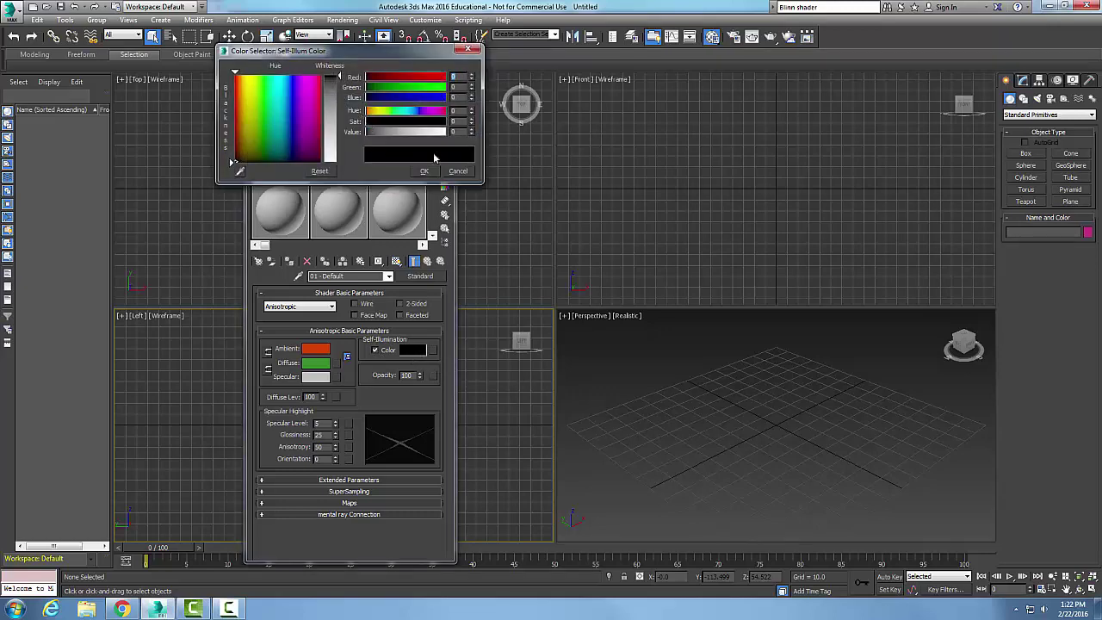
click(461, 170)
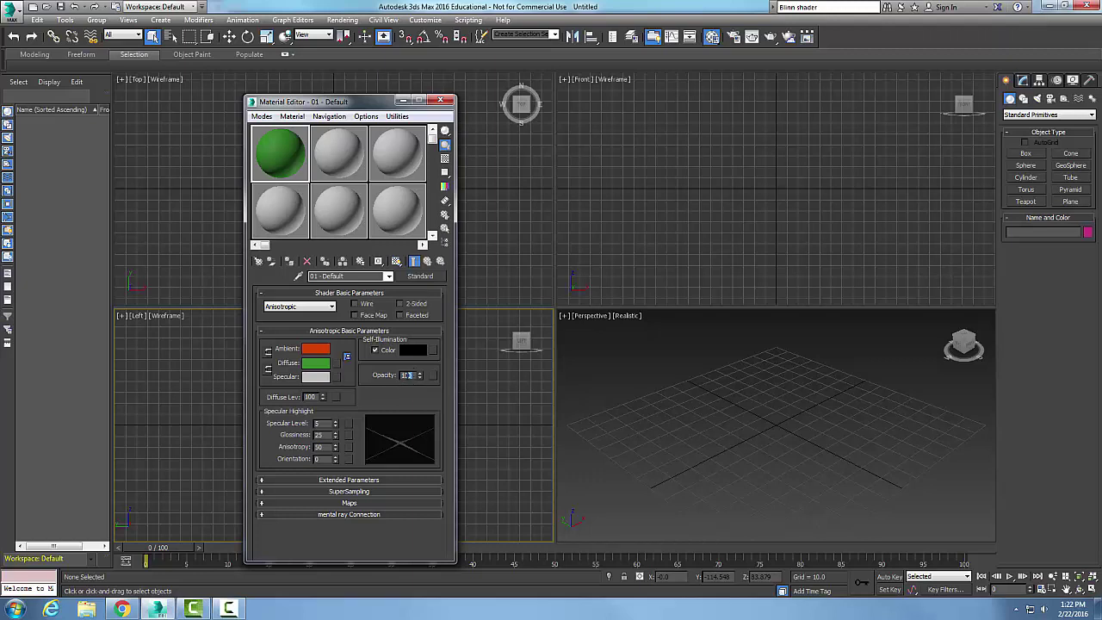
- Set the material's opacity to 100 in the Anisotropic basic parameters
double_click(407, 374)
text(100)
key(Return)
- Review the specular, diffuse and ambient diagram on the Color Controls help page in Chrome, and return to 3ds Max
click(125, 609)
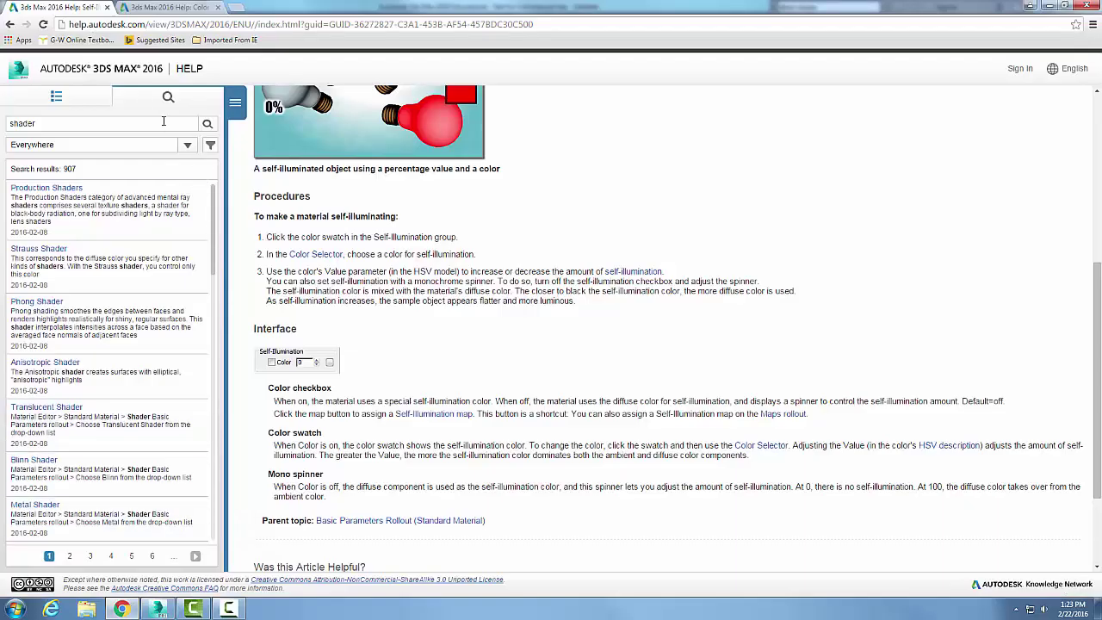
click(197, 10)
scroll(406, 308, up, 3)
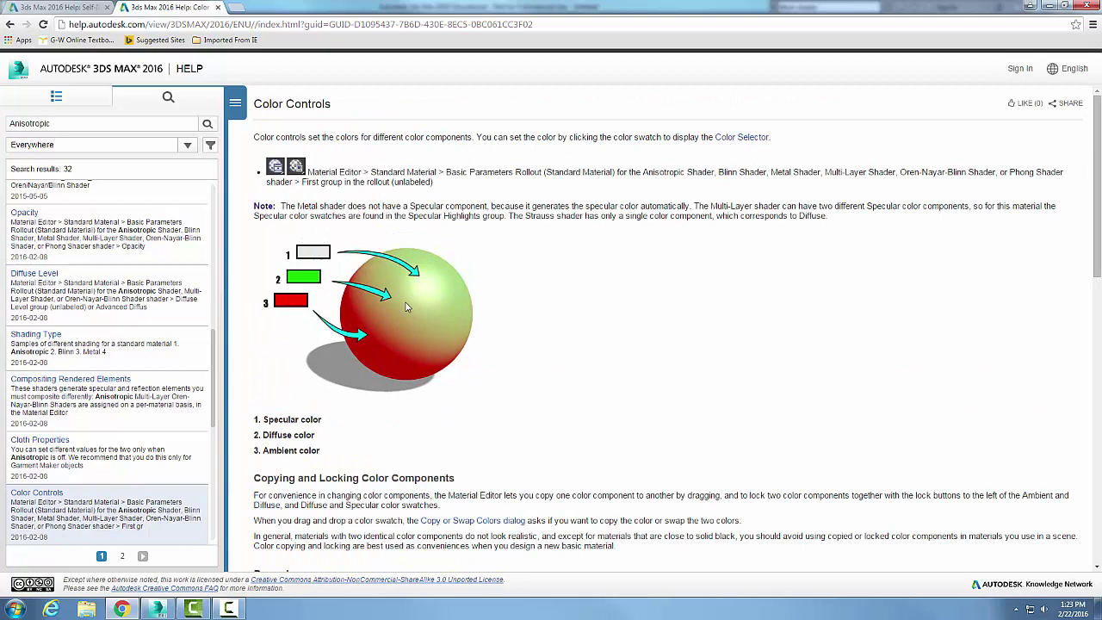
click(160, 610)
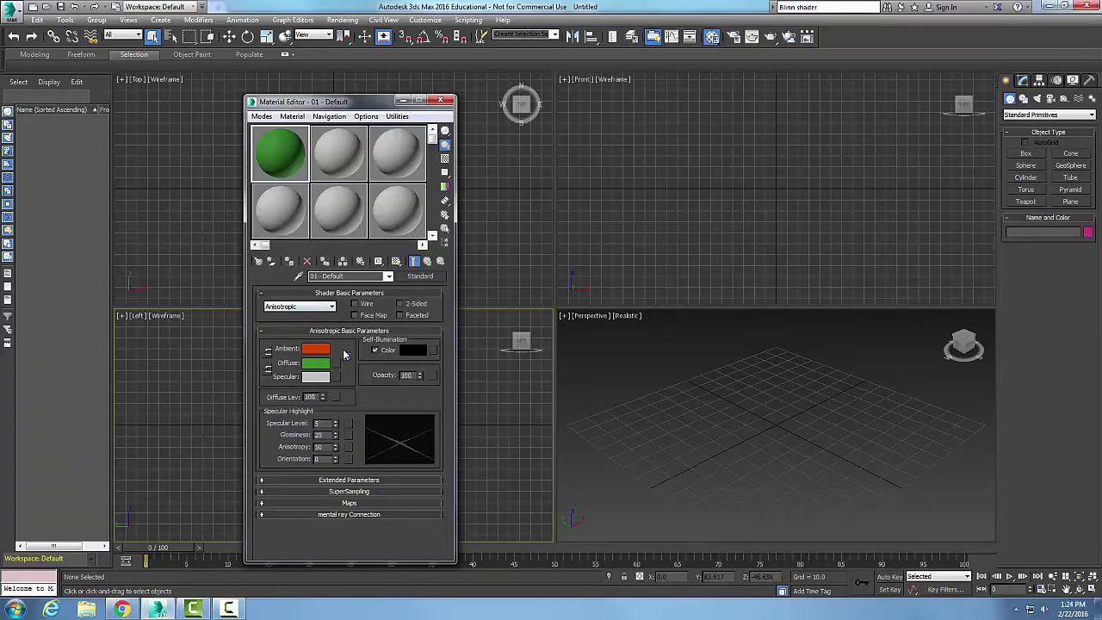